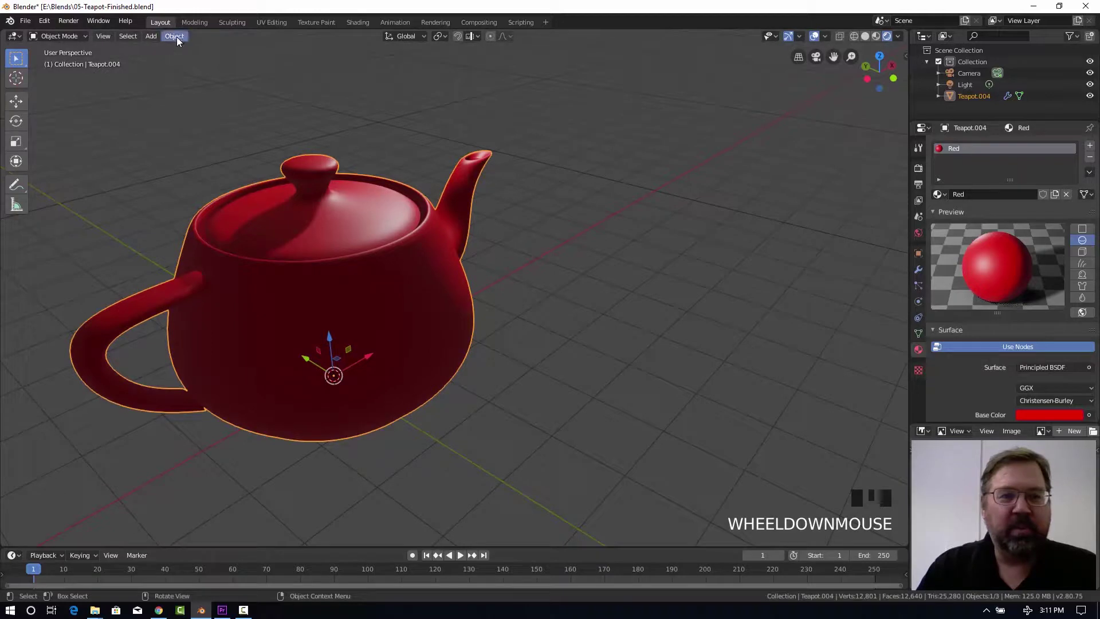
Step: Duplicate the teapot as an independent copy and place it about 7 m away along the global X axis
click(176, 37)
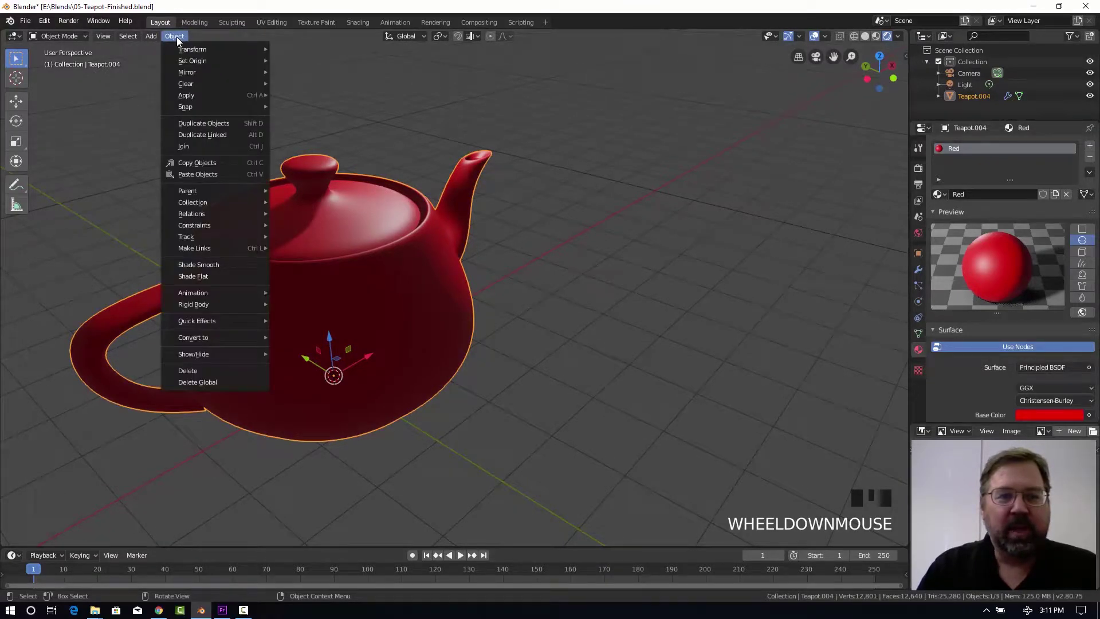
click(206, 126)
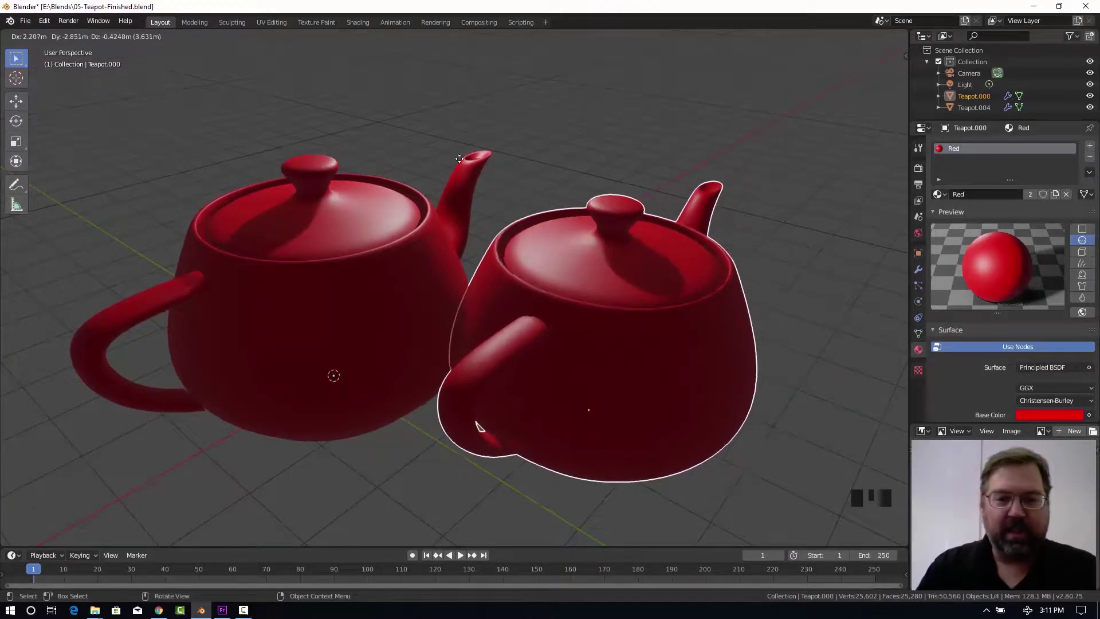
key(x)
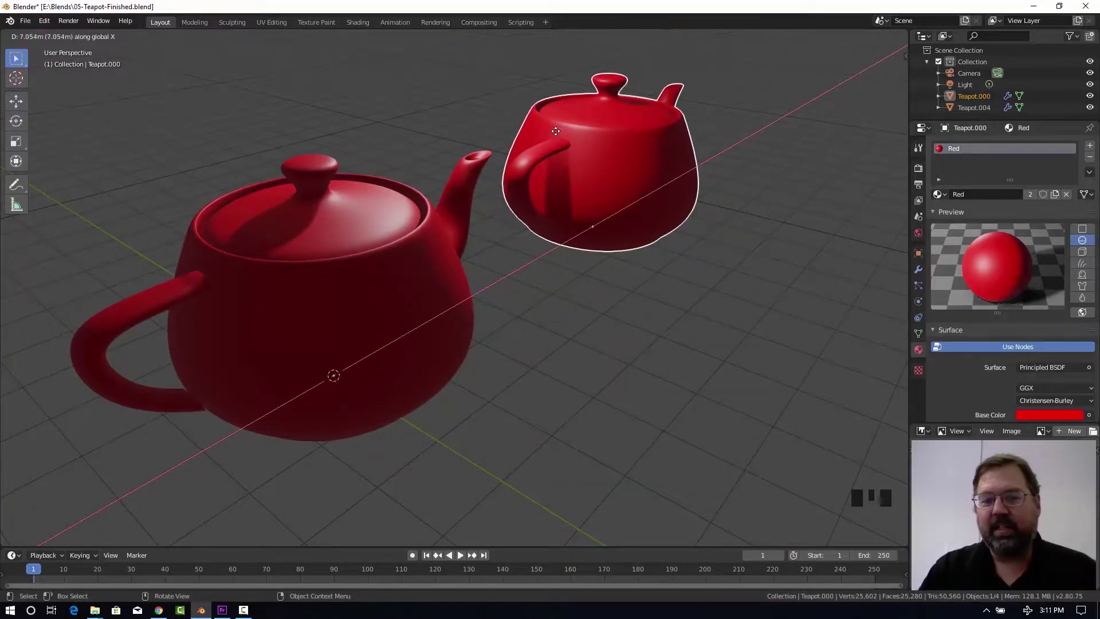
click(552, 140)
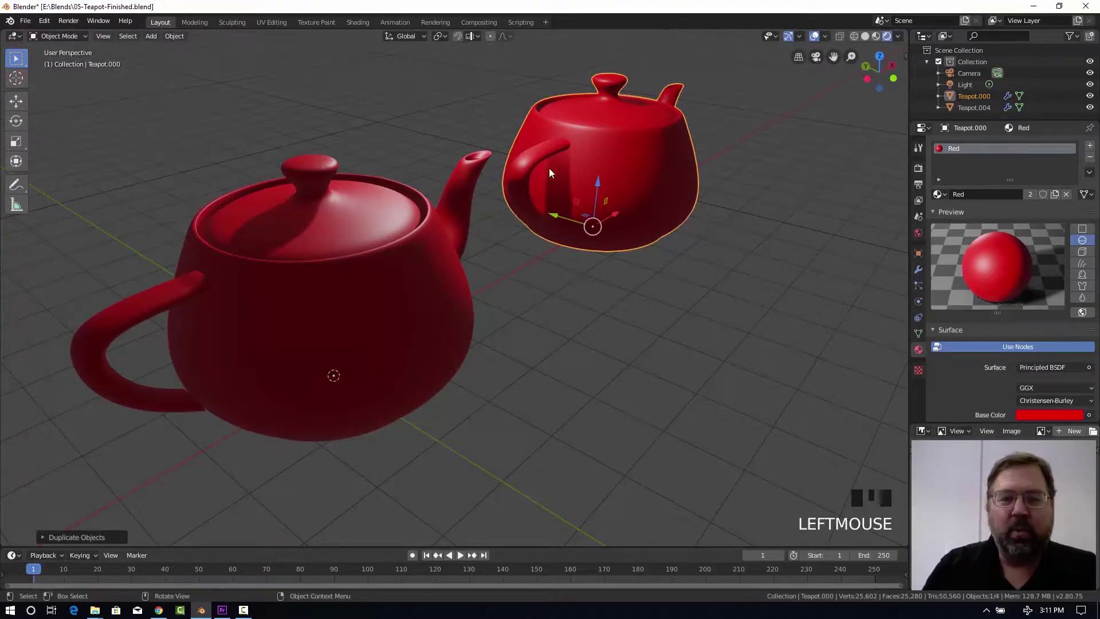
Step: Create a linked duplicate of the original teapot and place it in front of the original along the negative global Y axis
click(179, 38)
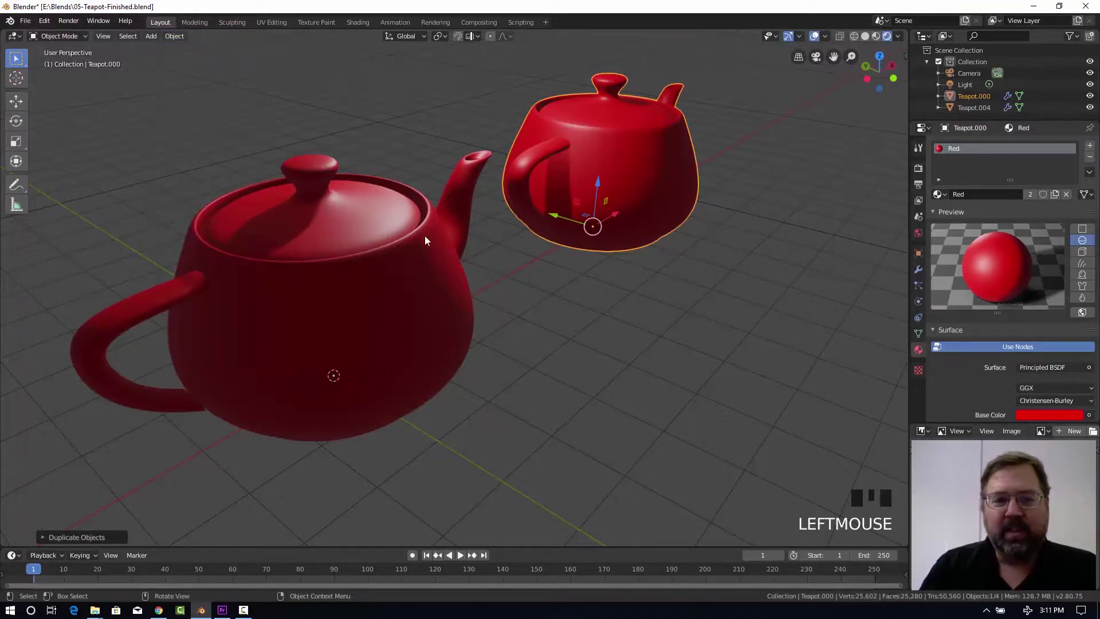
click(413, 247)
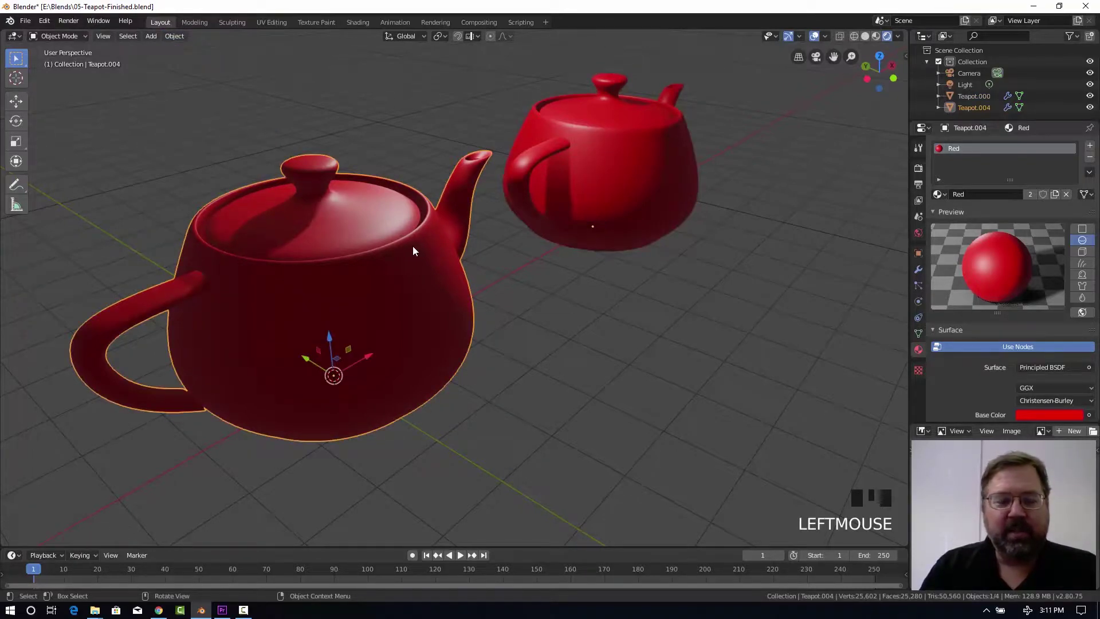
click(176, 36)
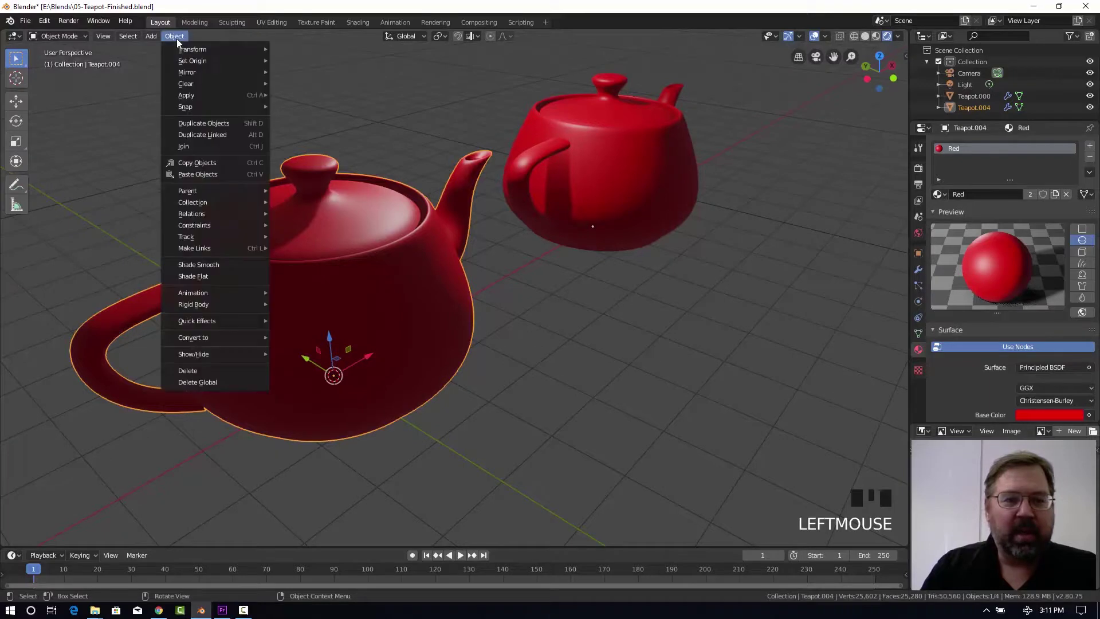
click(194, 135)
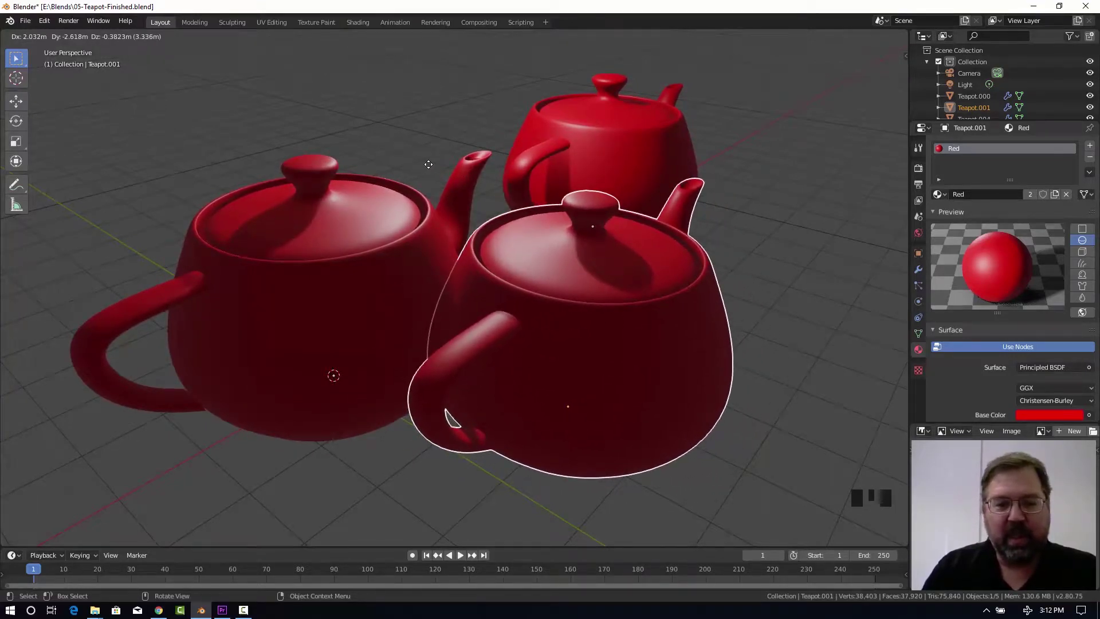
key(y)
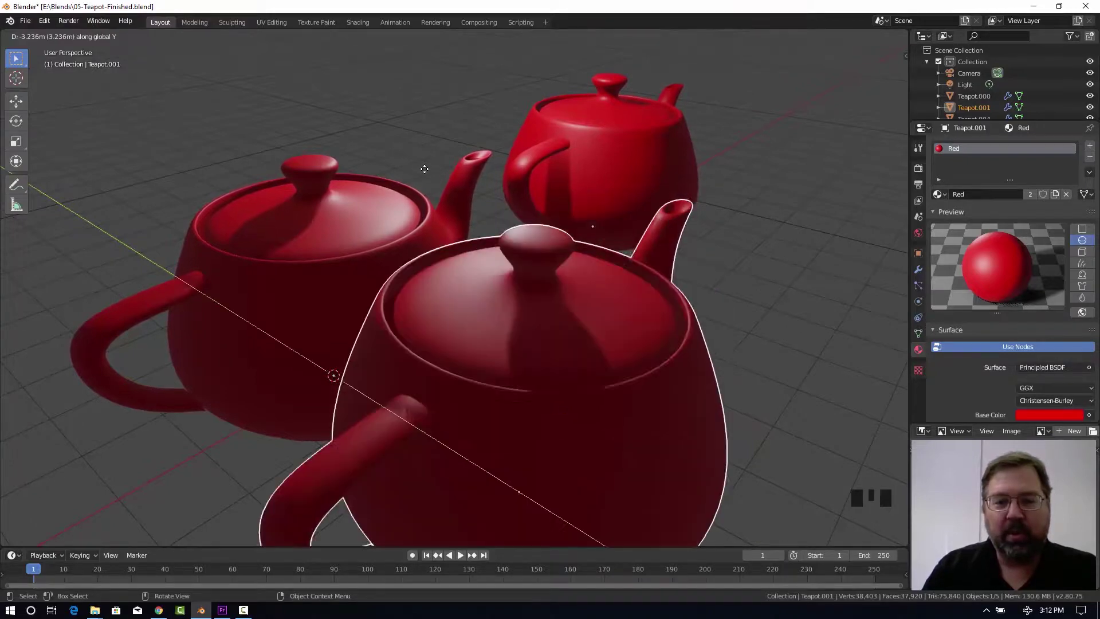
click(546, 221)
Step: View the three teapots from the spout side, selecting the independent copy and the linked copy in turn to compare them
scroll(548, 217, down, 3)
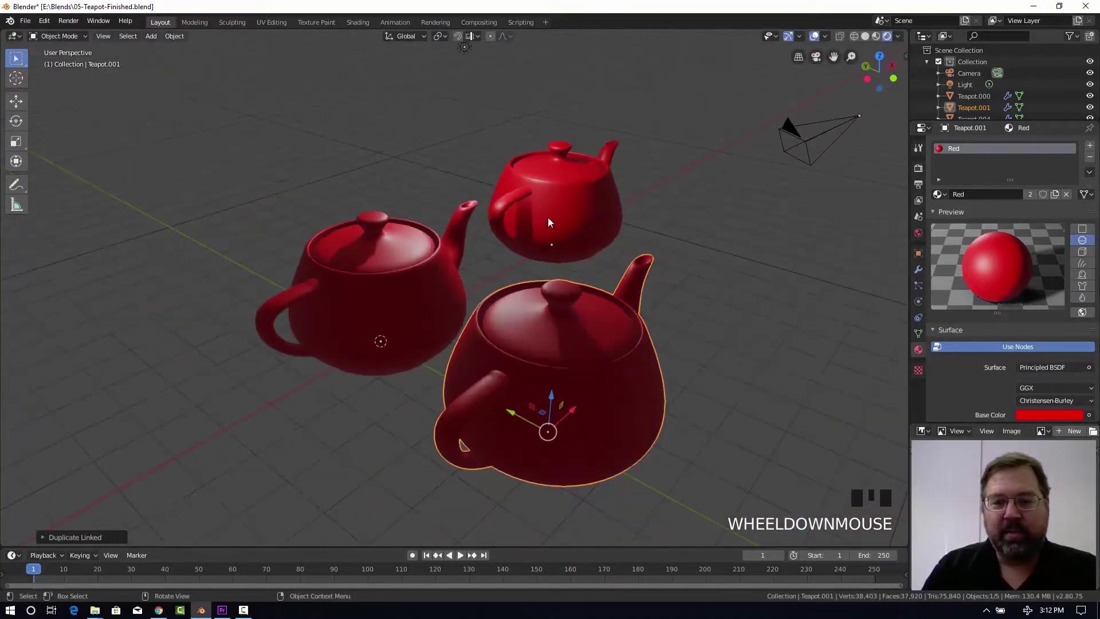
scroll(547, 218, down, 2)
middle_drag(632, 230, 479, 191)
scroll(479, 191, up, 2)
drag(323, 286, 274, 316)
click(700, 255)
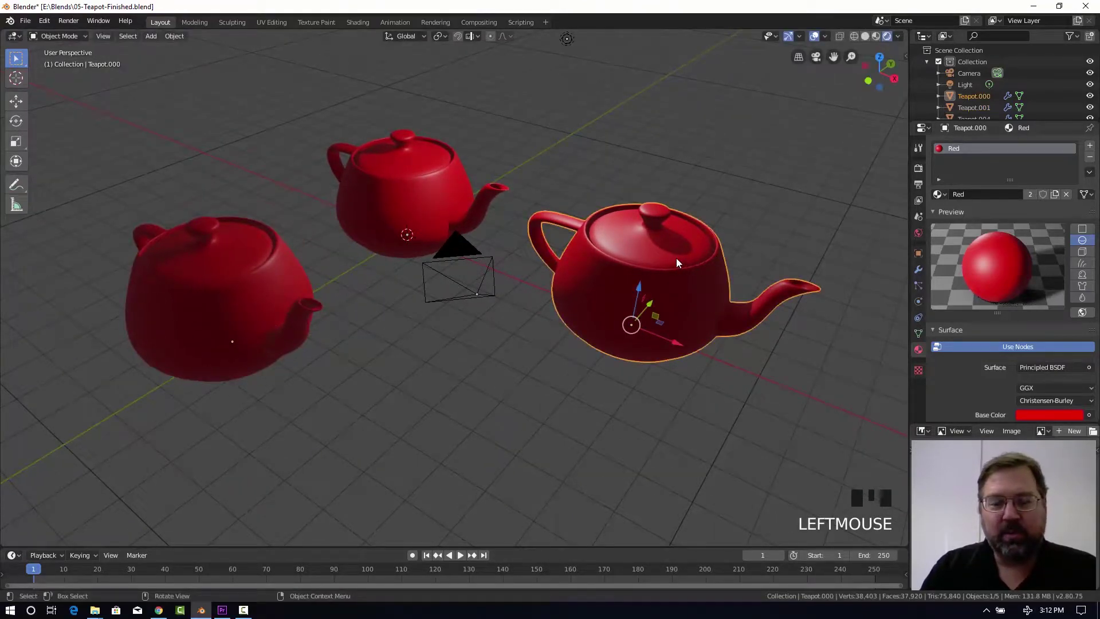
click(209, 290)
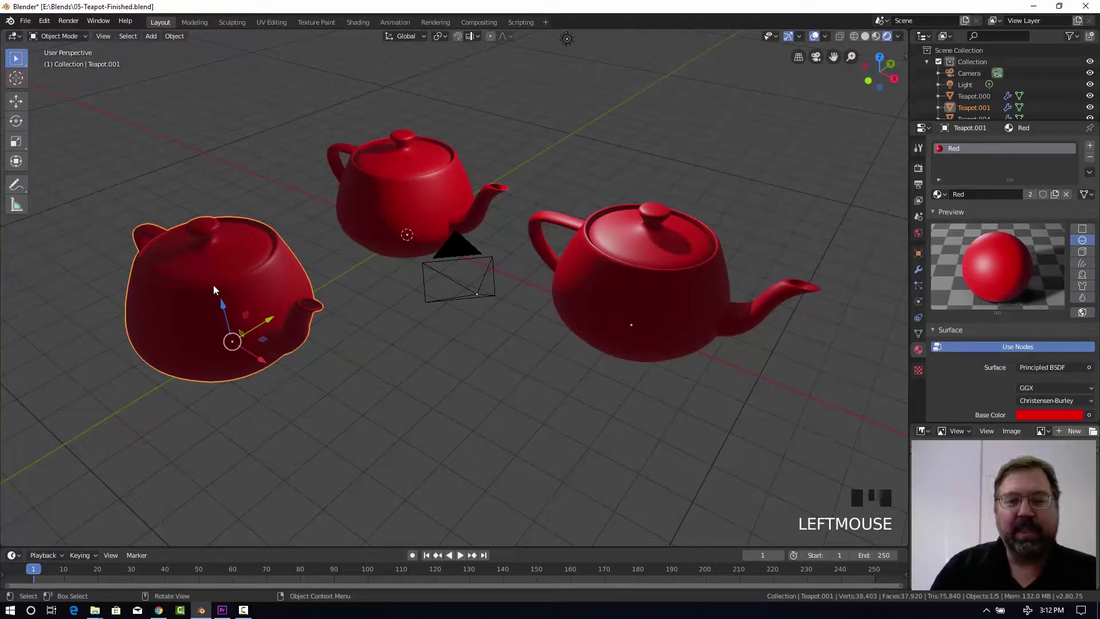
shift+middle_drag(378, 282, 383, 282)
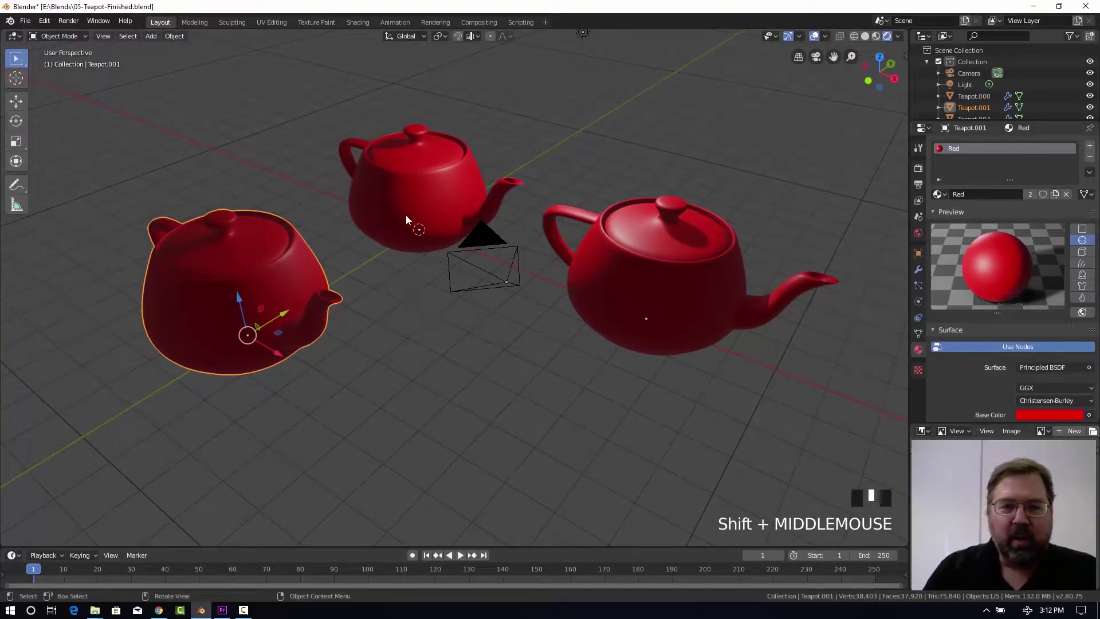
Step: In Edit Mode, raise a single rim vertex of the original teapot straight up into a spike, and return to Object Mode
click(411, 179)
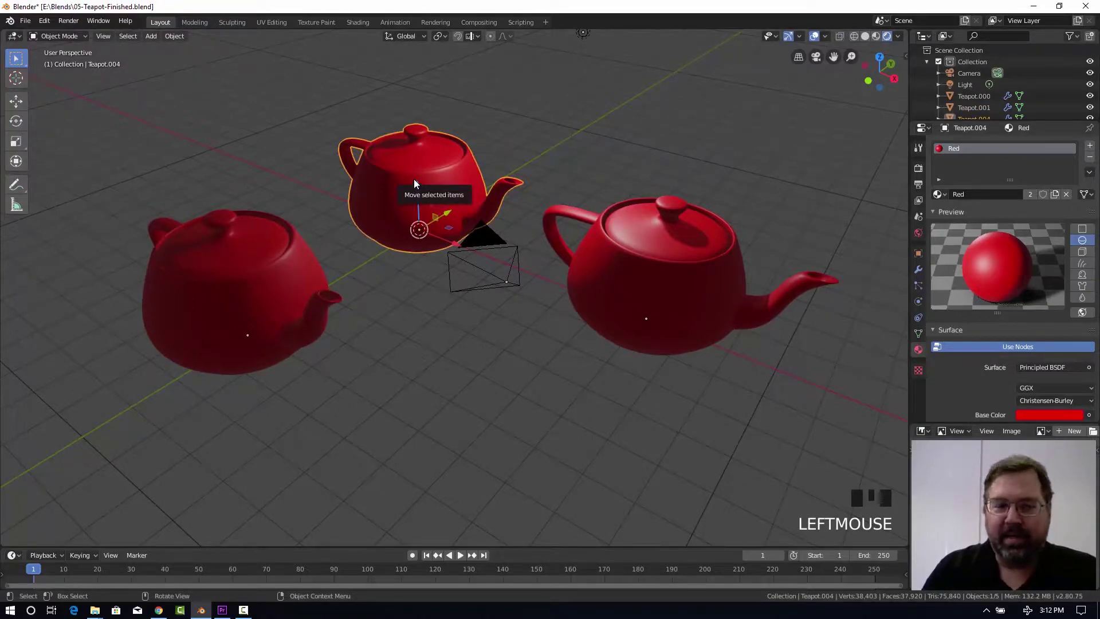
click(84, 37)
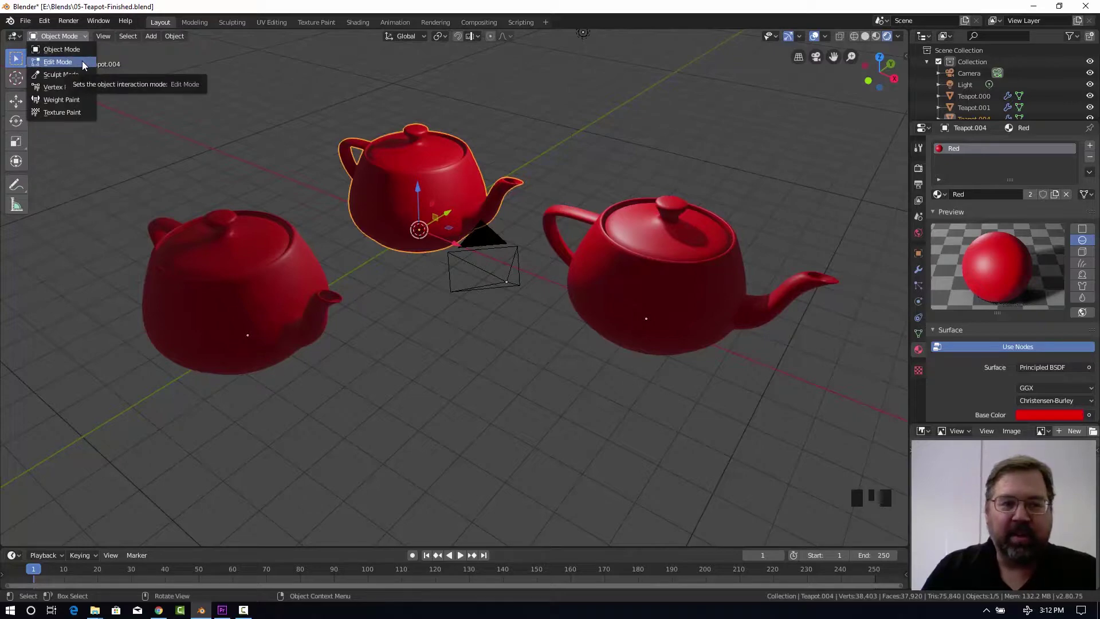
click(81, 61)
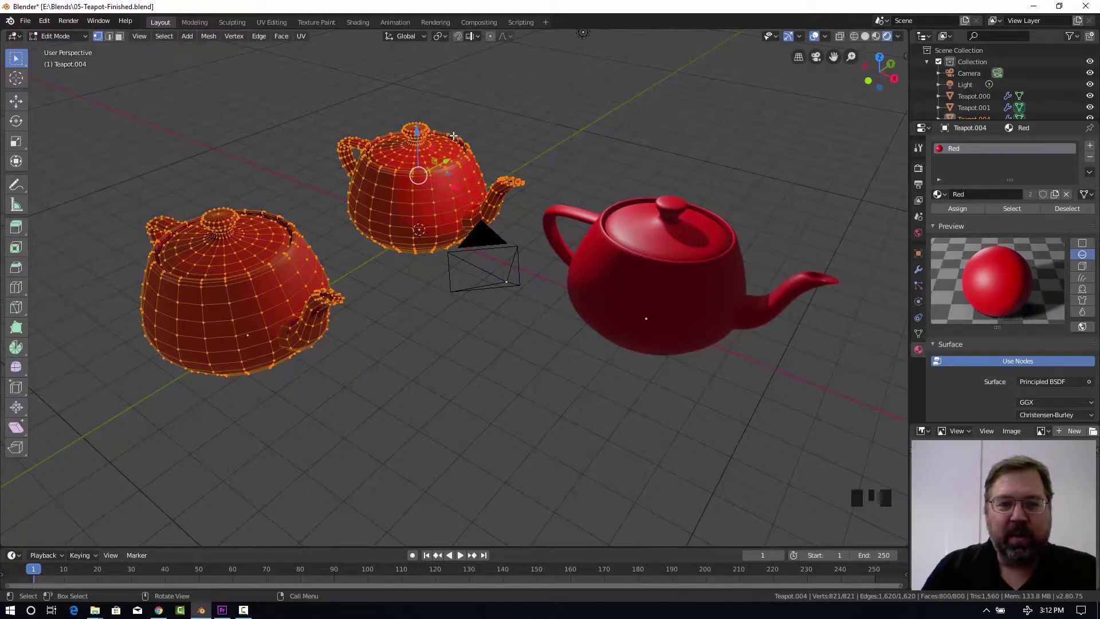
click(450, 135)
drag(448, 89, 451, 532)
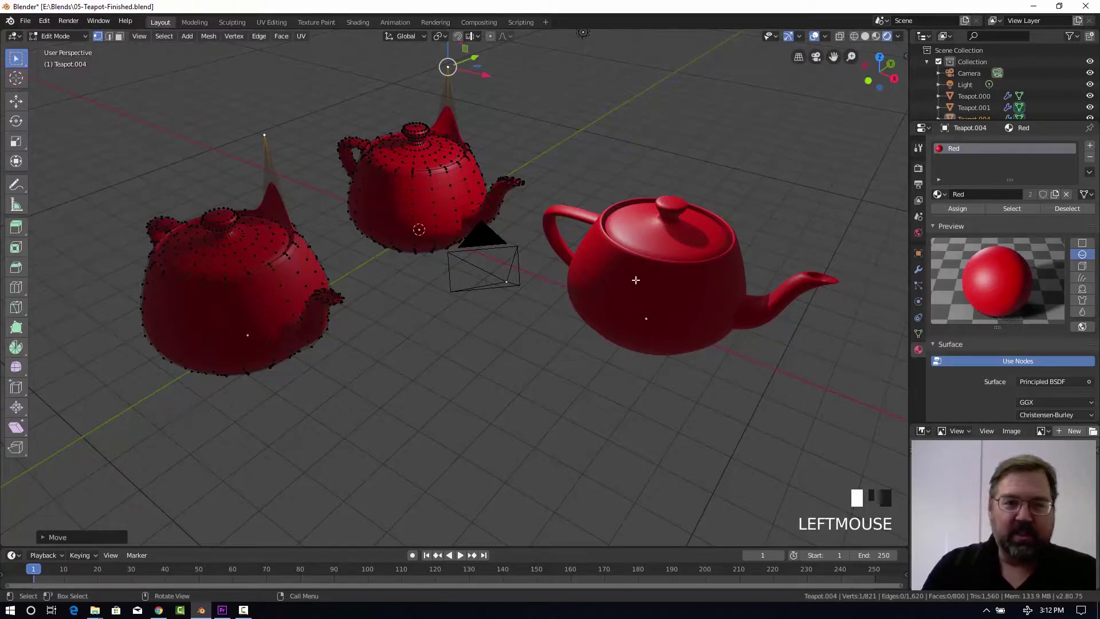
key(Tab)
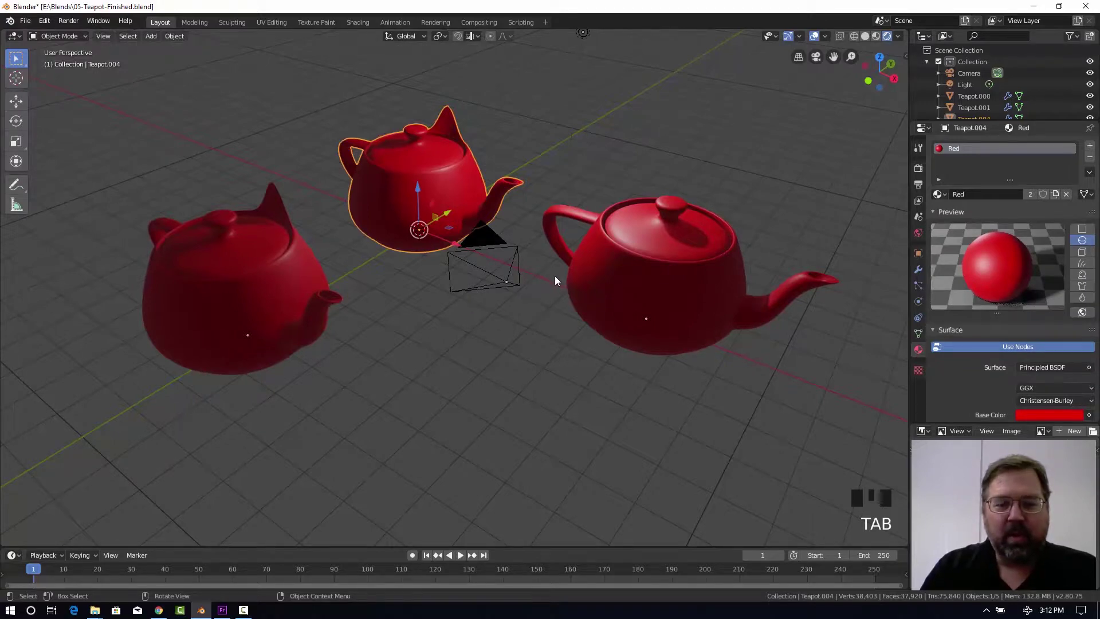
Step: Undo the rim vertex move and delete the linked teapot copy
key(ctrl+z)
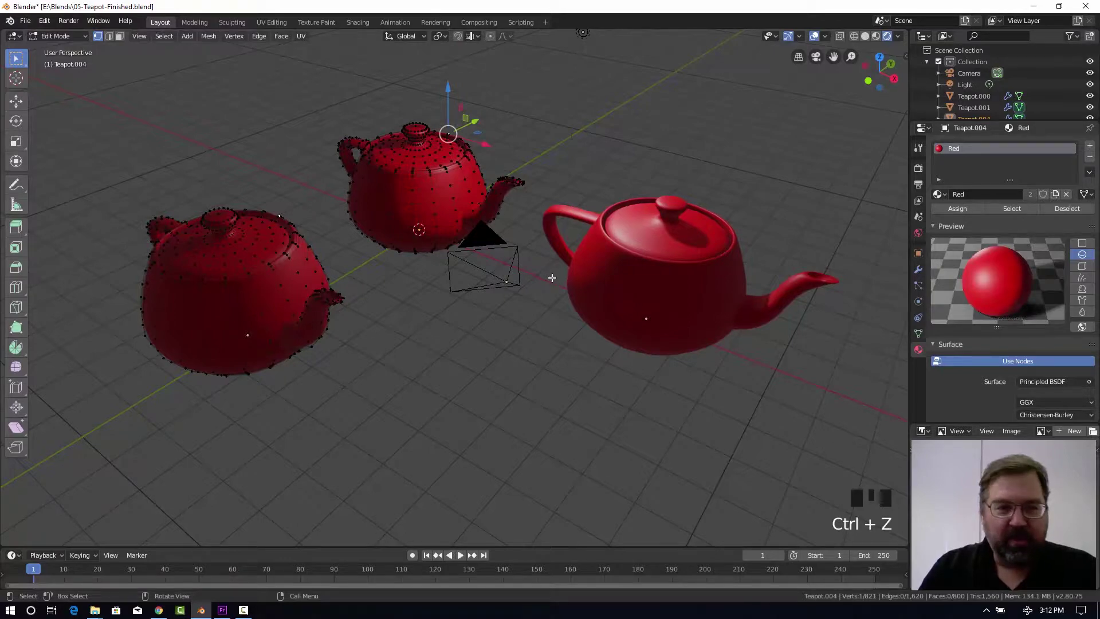
key(Tab)
click(286, 289)
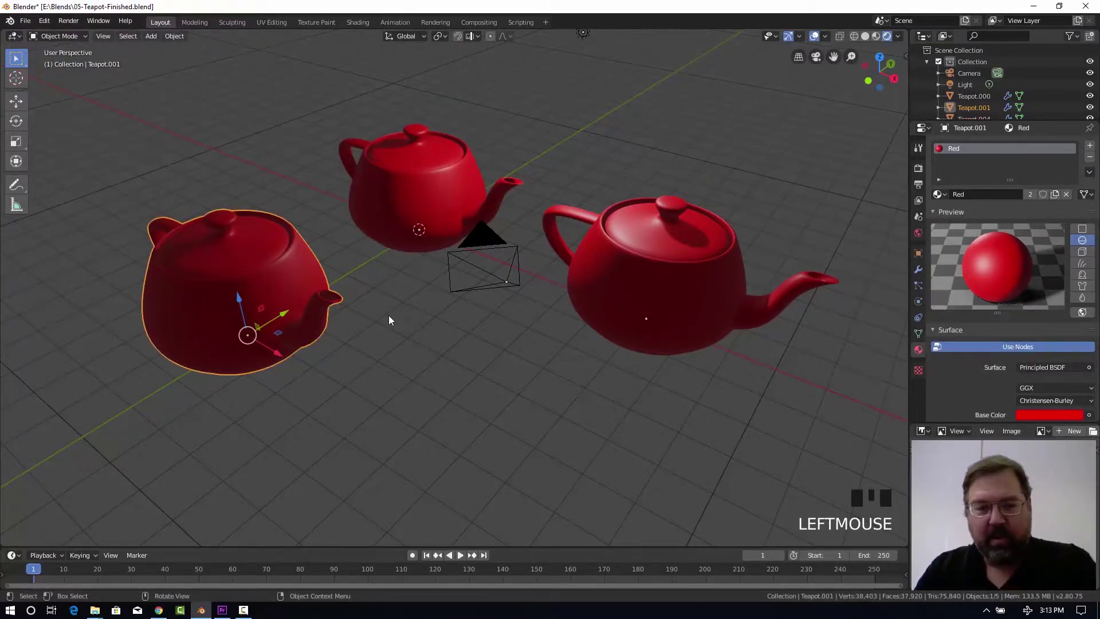
key(Delete)
Step: Copy and paste the original teapot, and move the pasted copy in front of it along the negative Y axis
shift+middle_drag(603, 331, 565, 346)
middle_drag(523, 275, 545, 315)
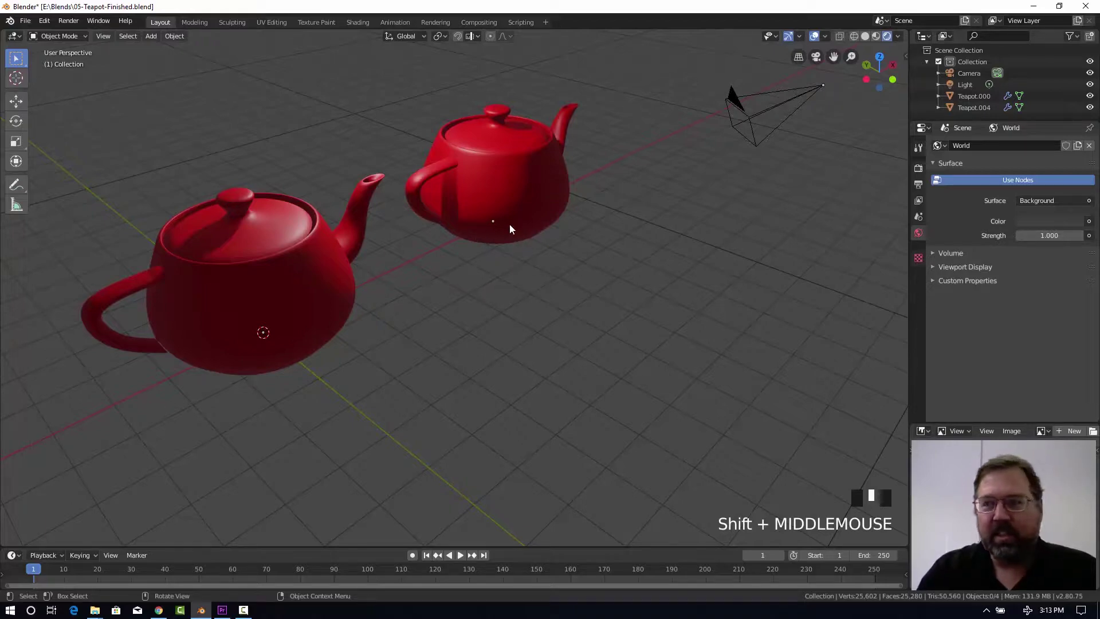
click(297, 267)
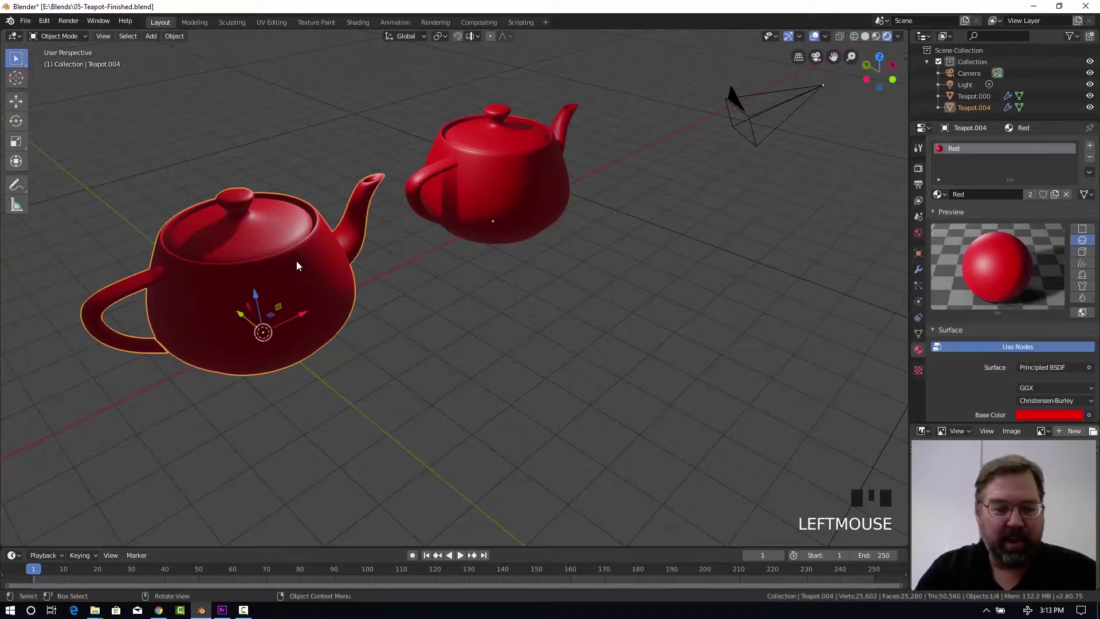
key(ctrl+c)
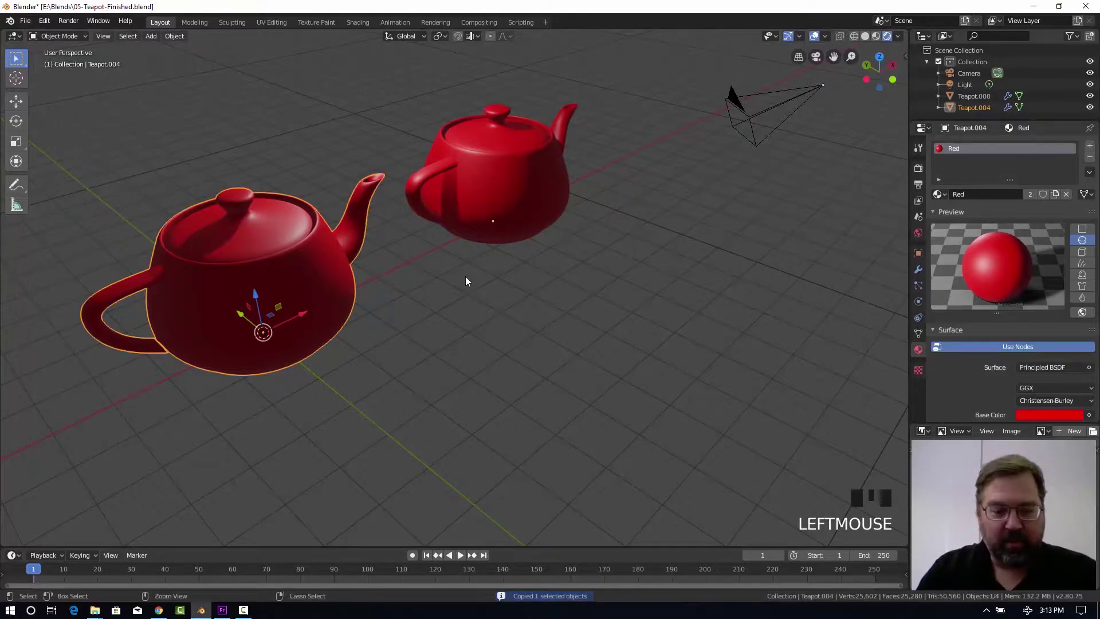
key(ctrl+v)
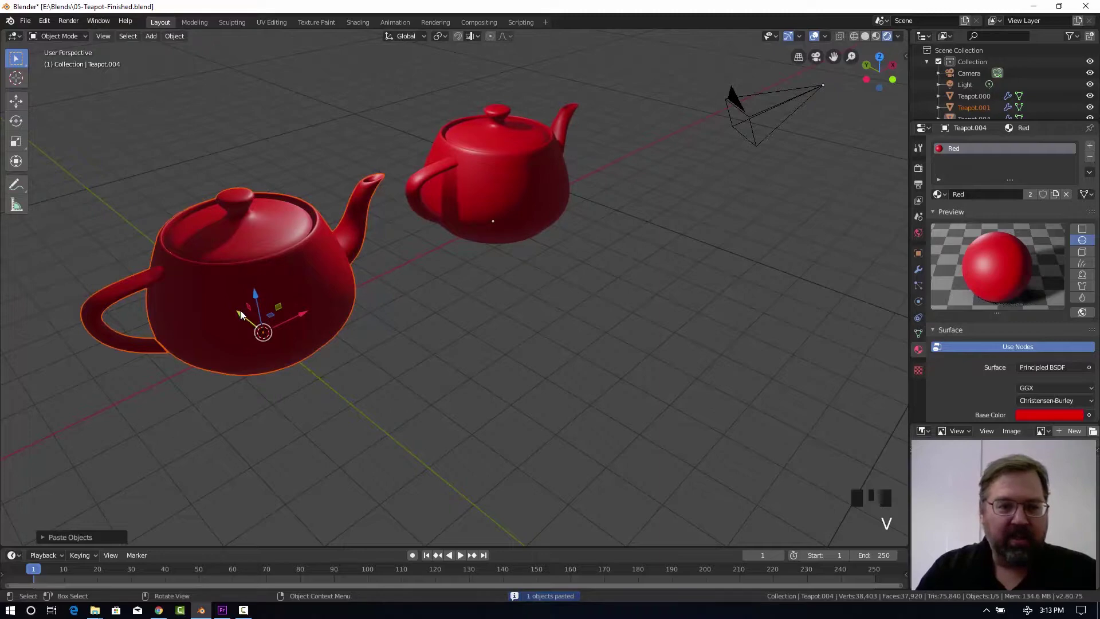
drag(255, 311, 517, 430)
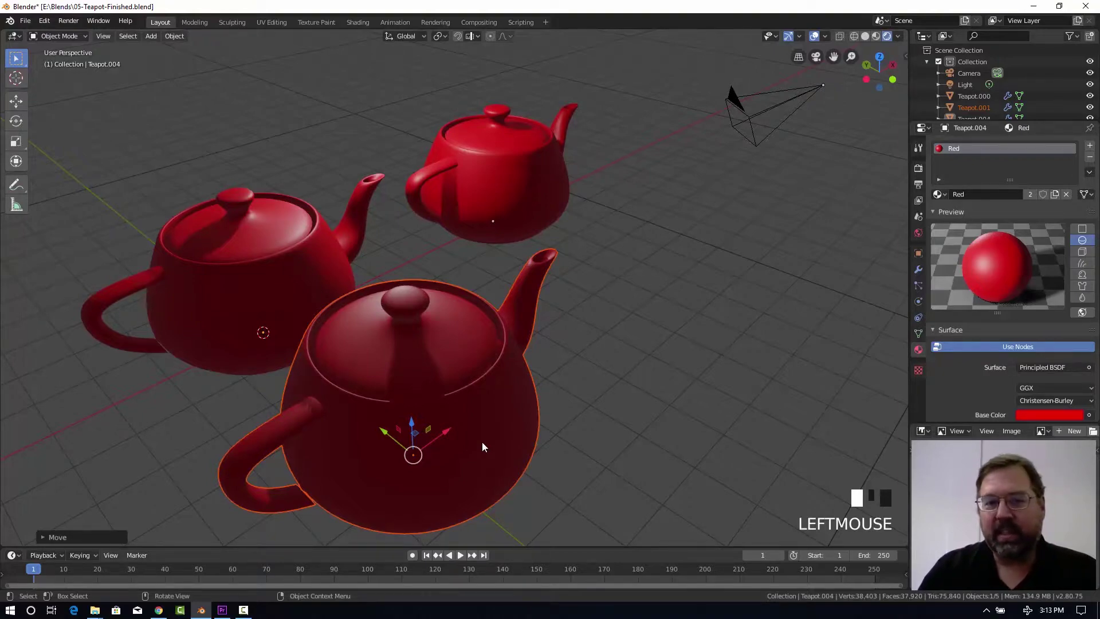
Step: Copy and paste the front teapot, and move the new copy away from it
shift+middle_drag(572, 425, 574, 405)
key(ctrl+c)
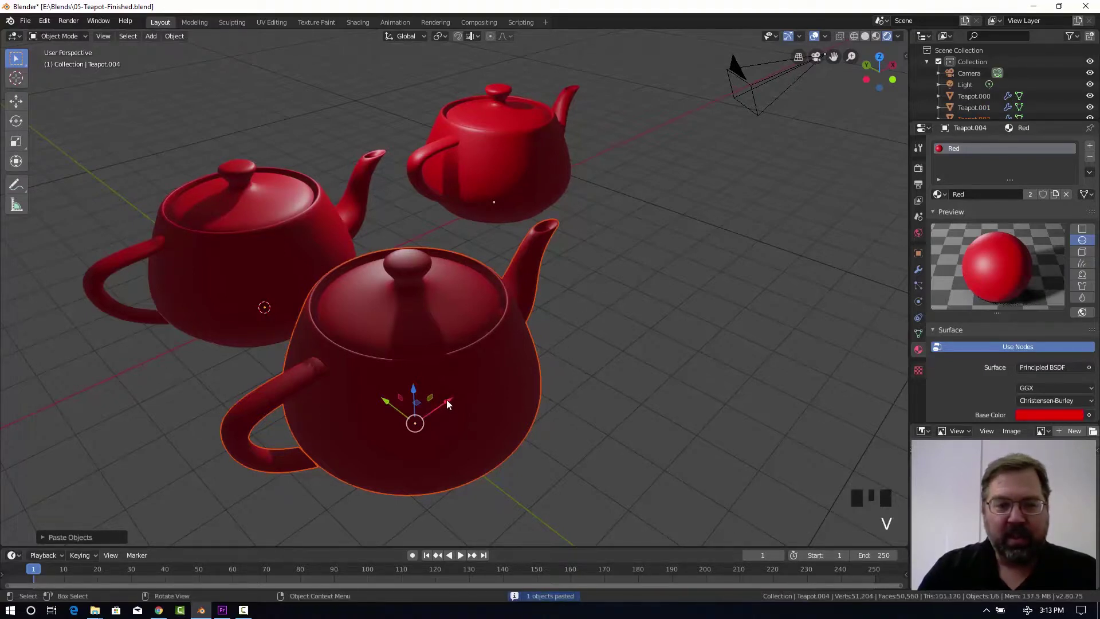
key(ctrl+v)
key(g)
click(640, 273)
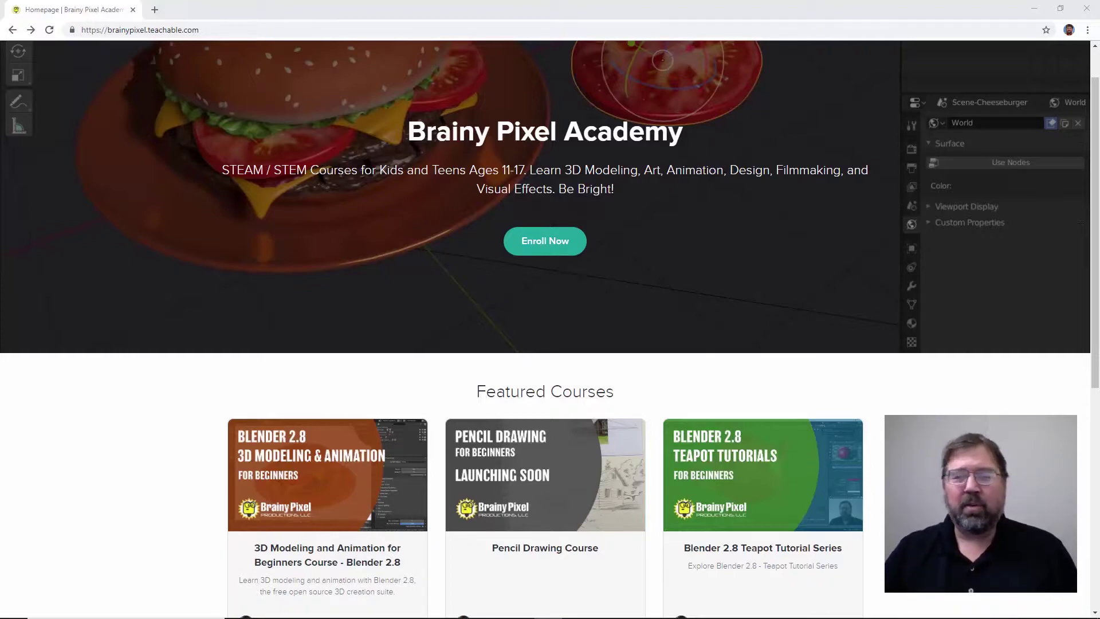
Step: On the Brainy Pixel Academy website, open the 3D Modeling and Animation for Beginners course page and look through its lesson list
click(401, 458)
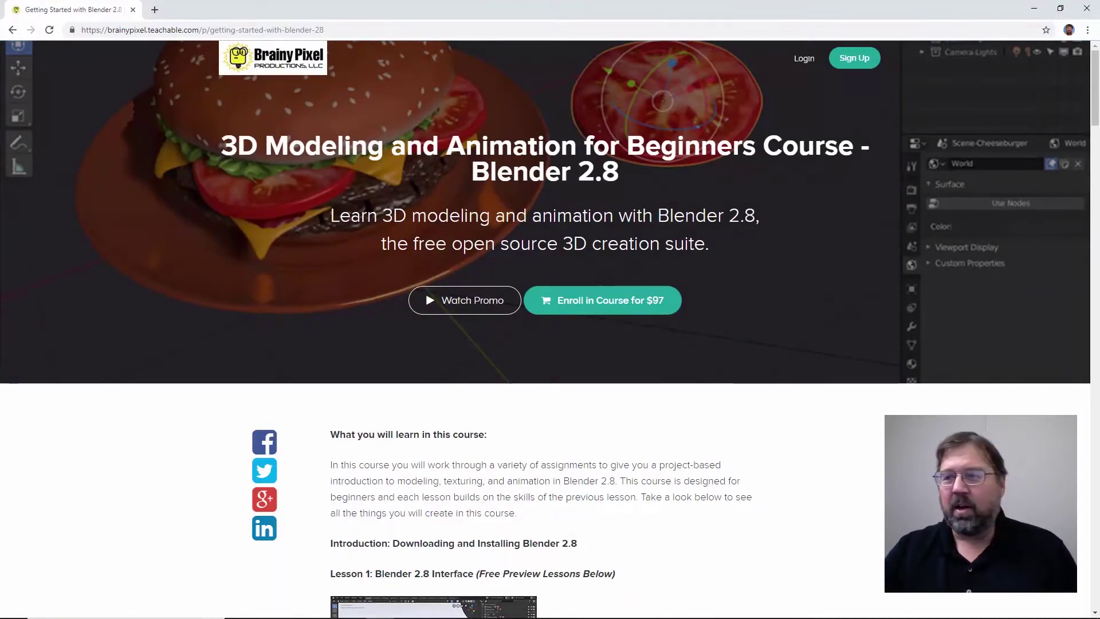
drag(1096, 117, 1095, 231)
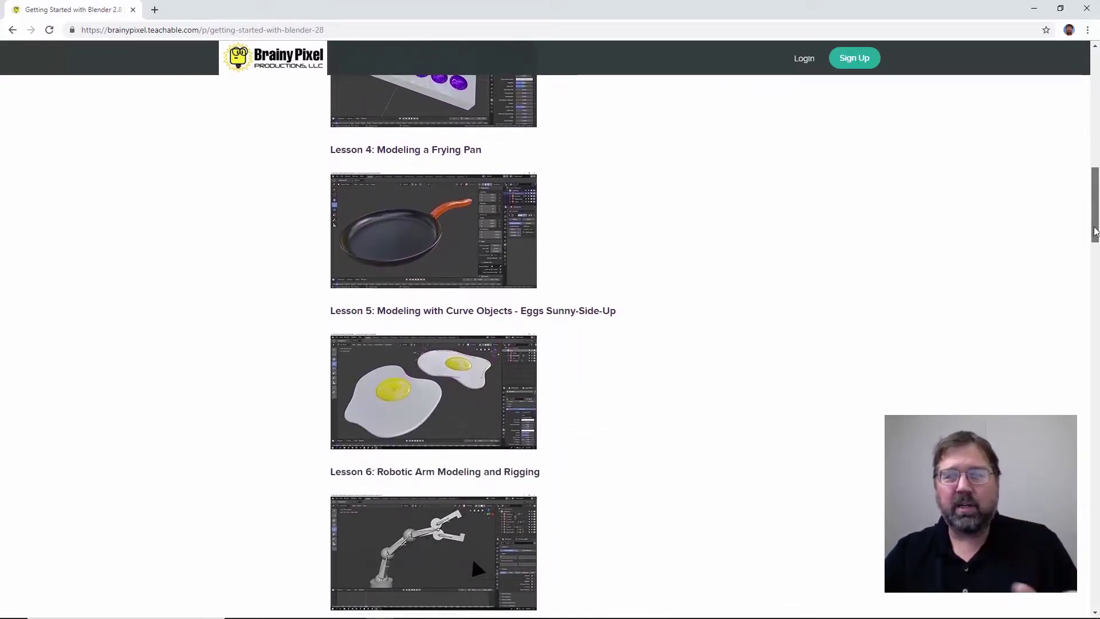
drag(1095, 231, 1095, 252)
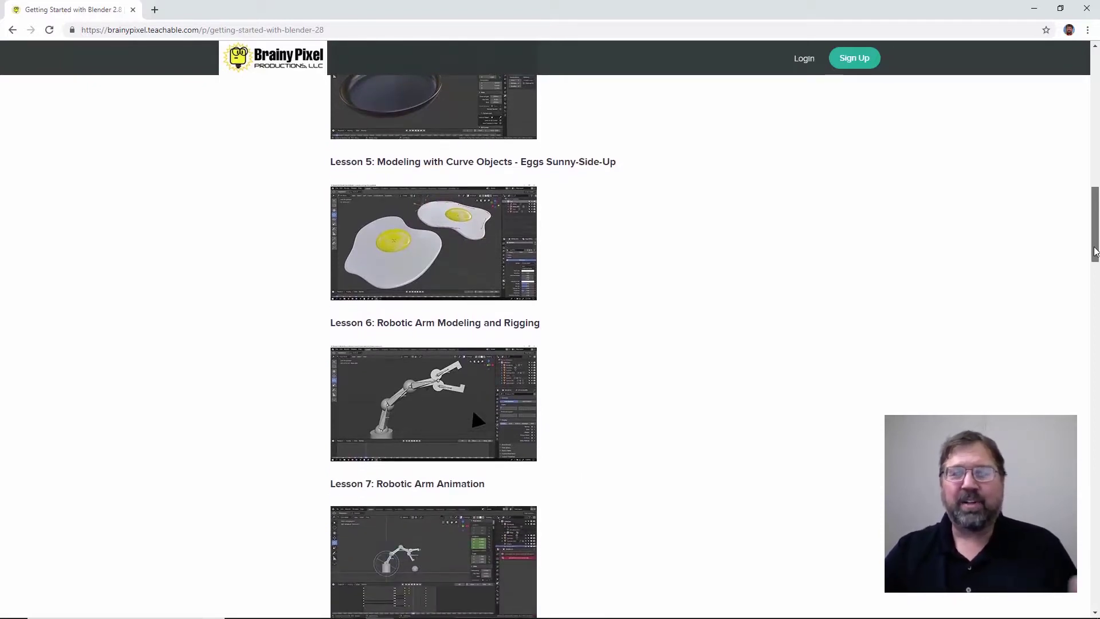
drag(1095, 252, 1095, 270)
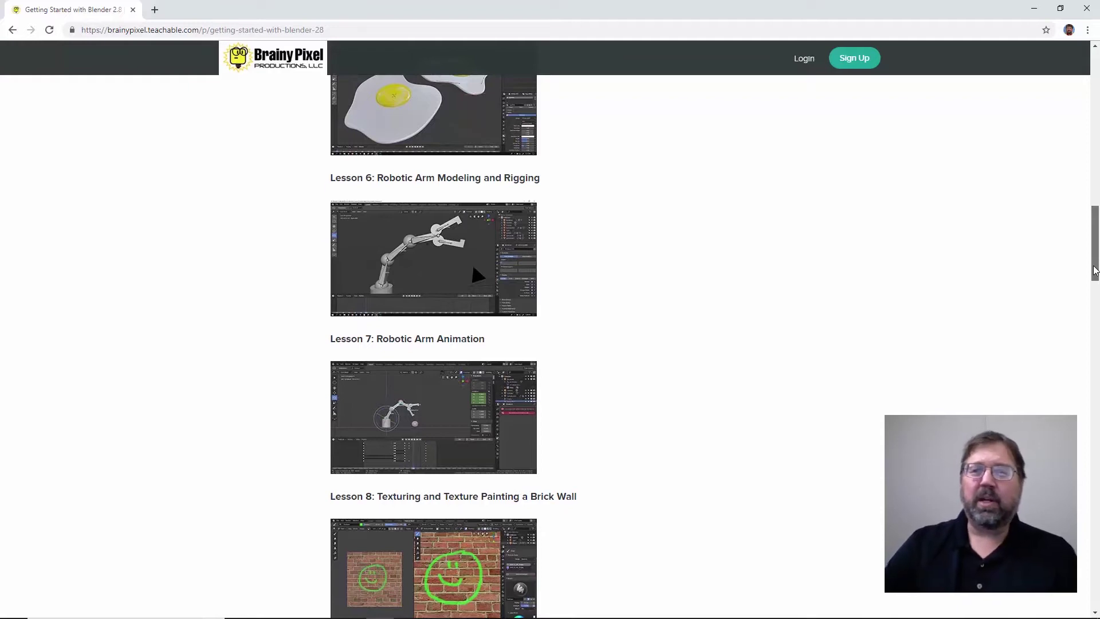
drag(1095, 270, 1095, 310)
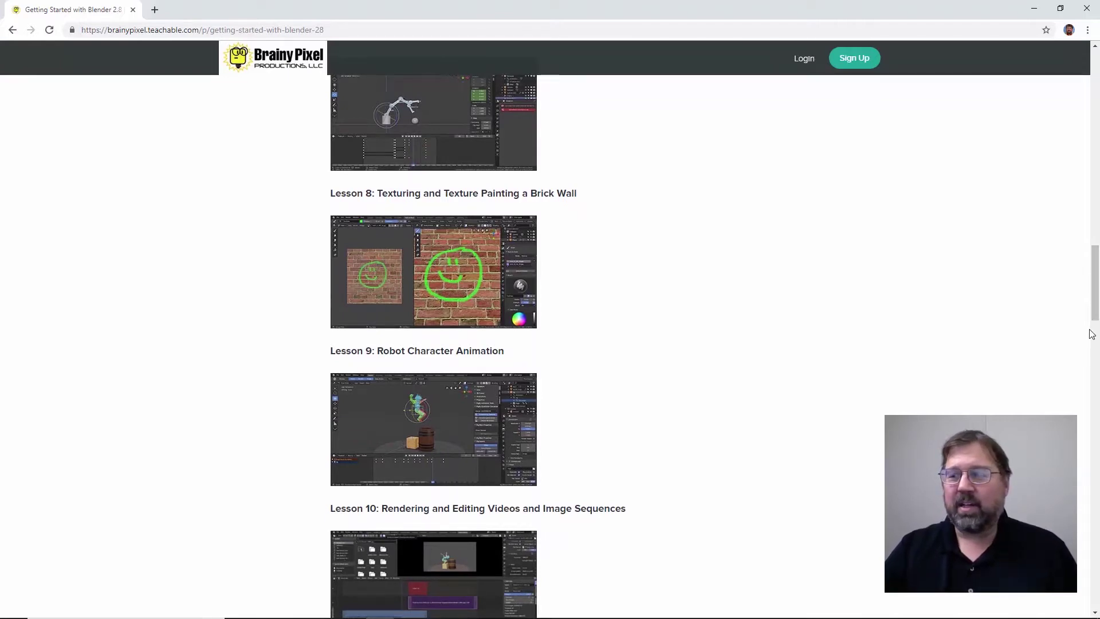
drag(1093, 308, 1096, 325)
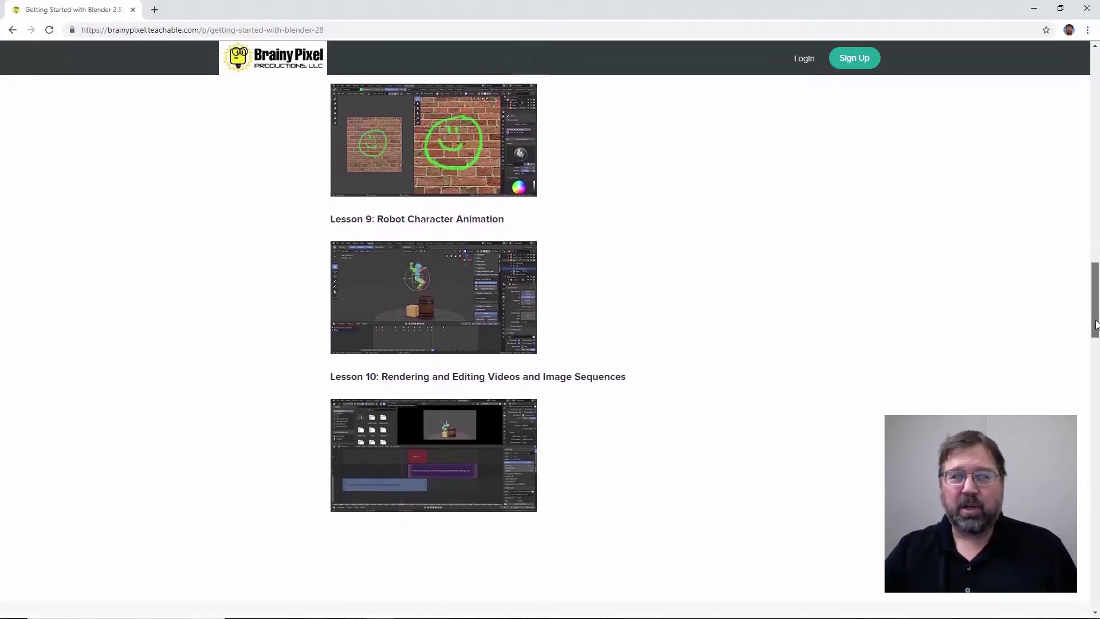
drag(1095, 324, 1094, 341)
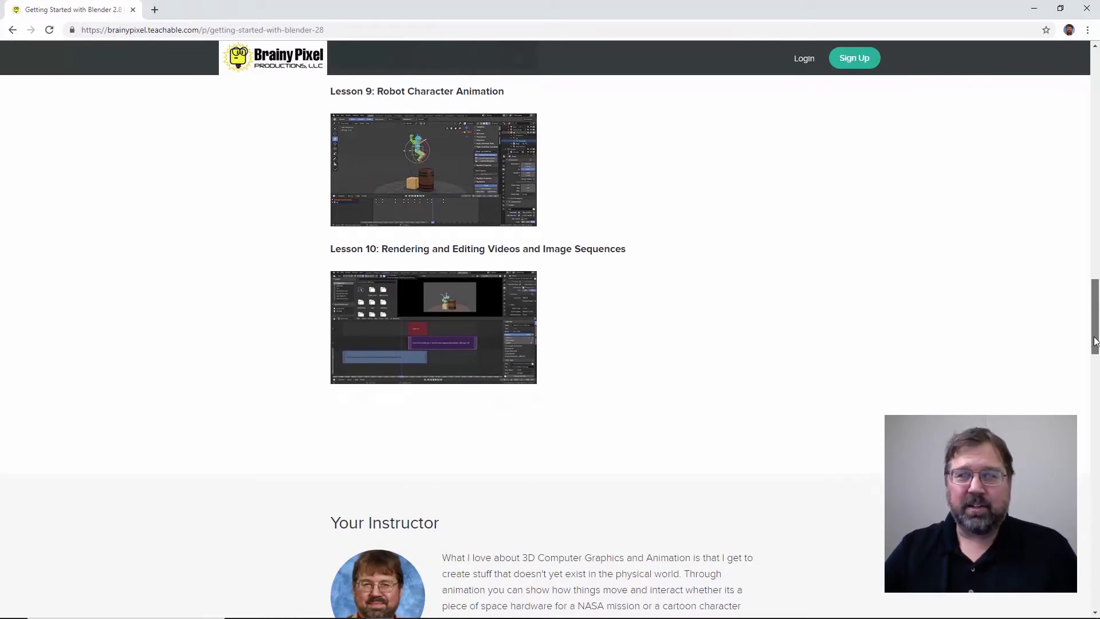
drag(1094, 341, 1097, 110)
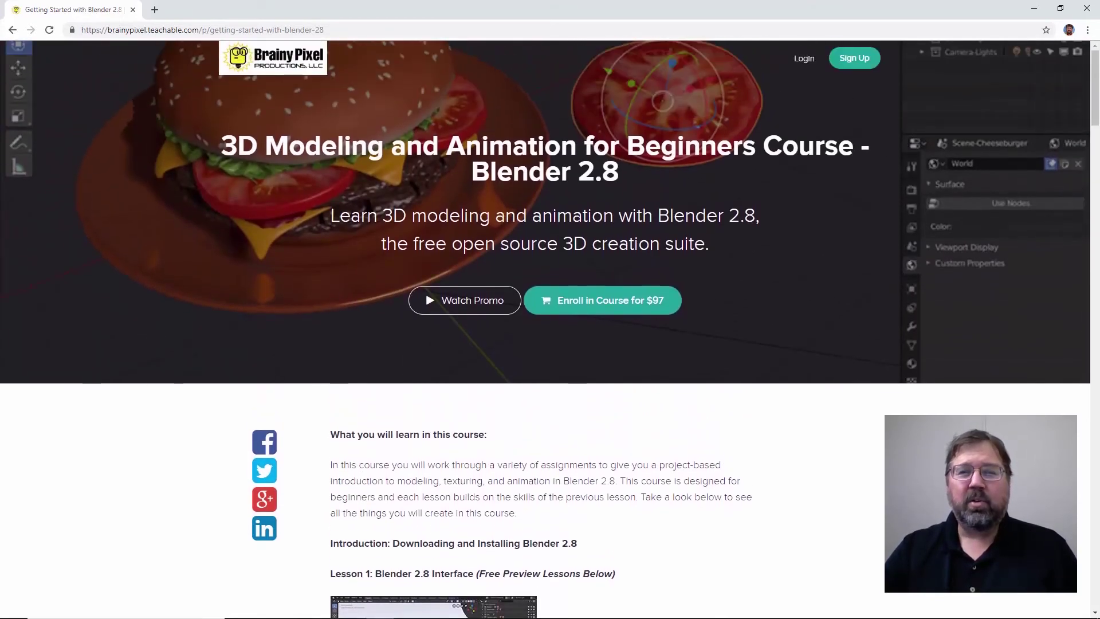